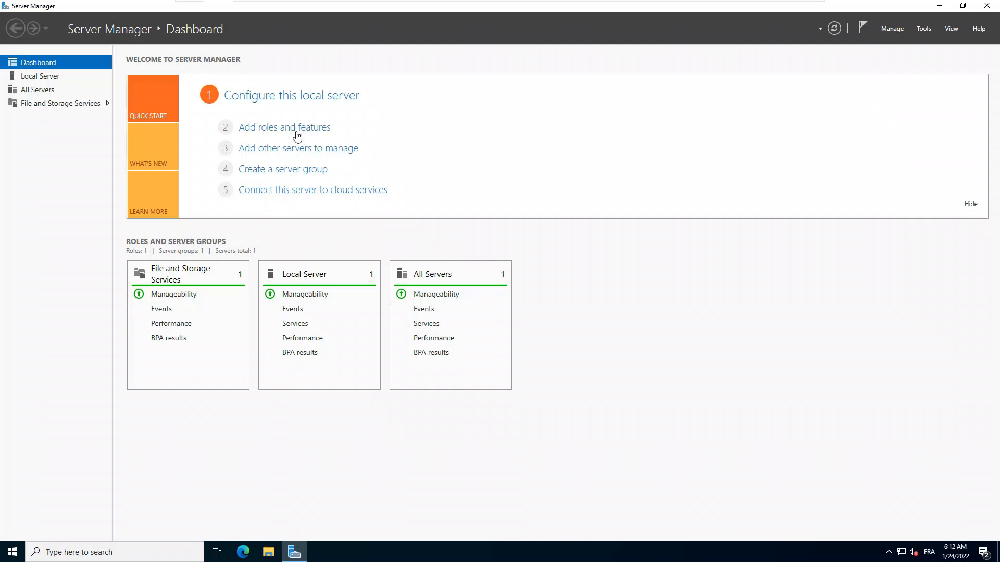
Start adding roles and features with a role-based or feature-based installation on SRVDC-01 from the server pool.
{"action": "left_click", "coordinate": [890, 32]}
{"action": "left_click", "coordinate": [916, 42]}
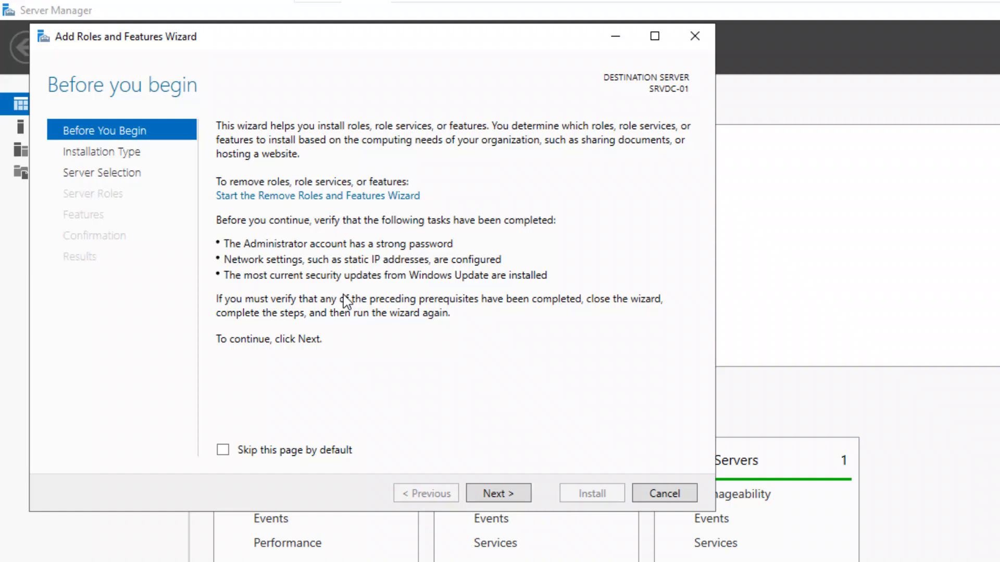
{"action": "left_click", "coordinate": [492, 495]}
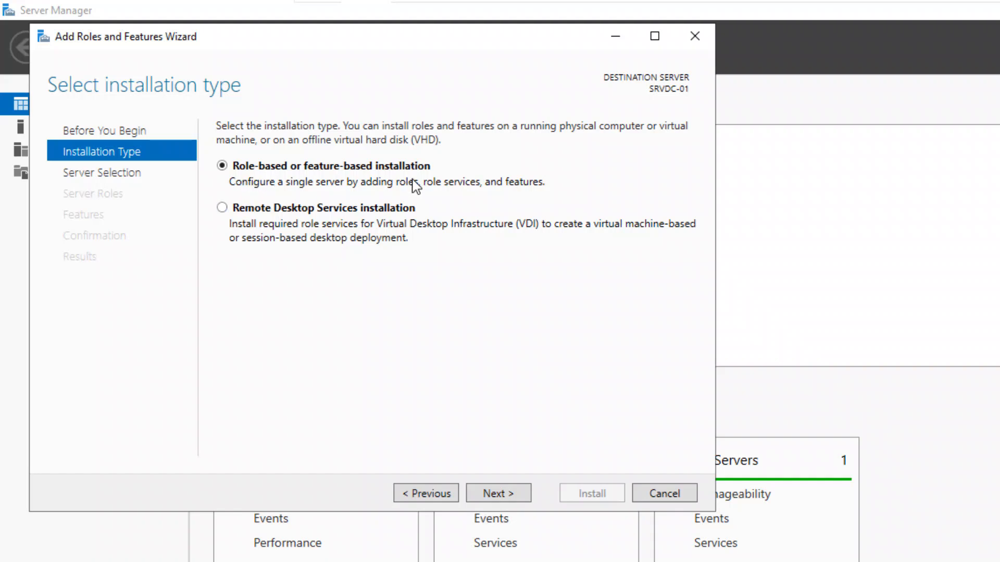
{"action": "left_click", "coordinate": [510, 499]}
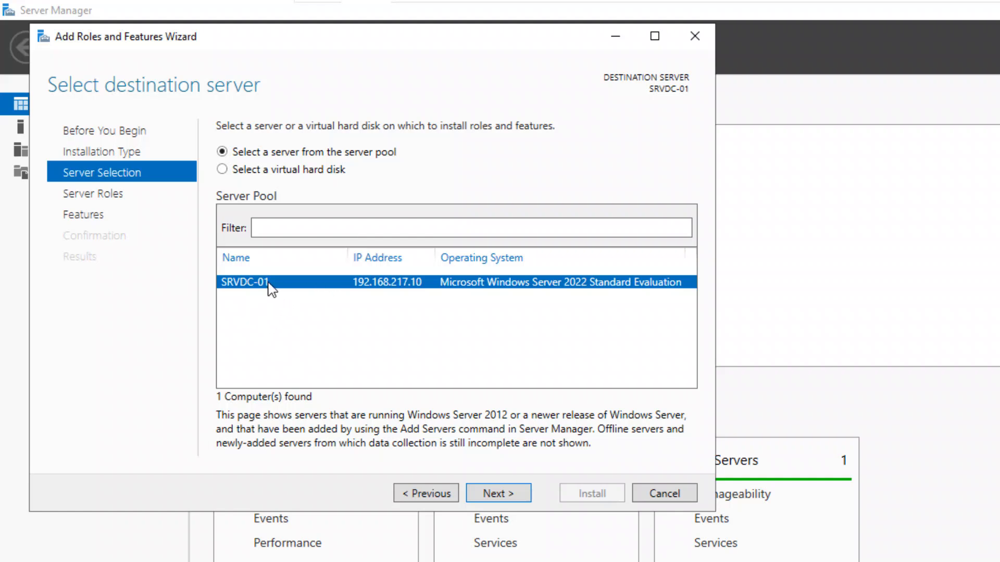
{"action": "left_click", "coordinate": [503, 496]}
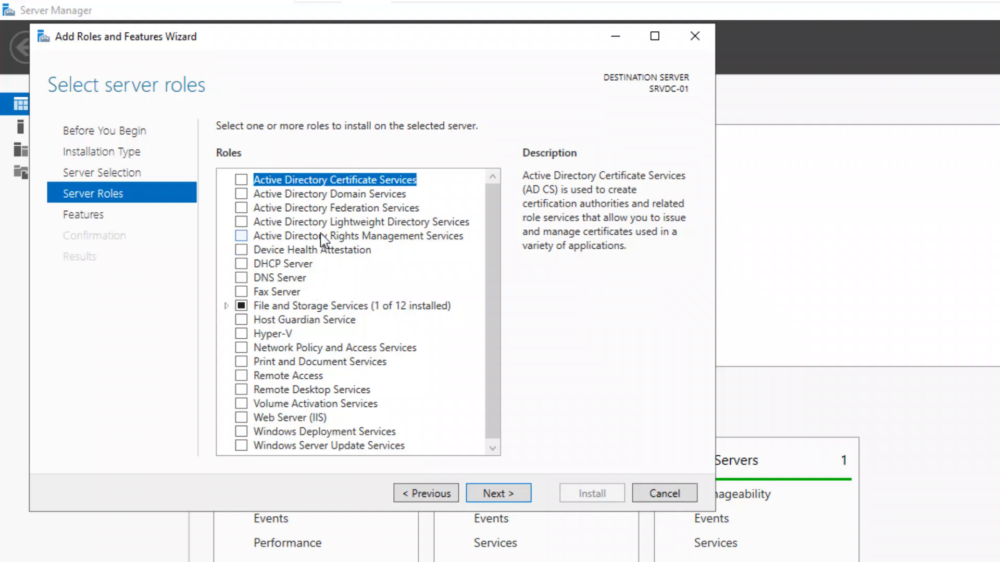
Select the Active Directory Domain Services role and include its required features and management tools.
{"action": "left_click", "coordinate": [287, 196]}
{"action": "left_click", "coordinate": [241, 194]}
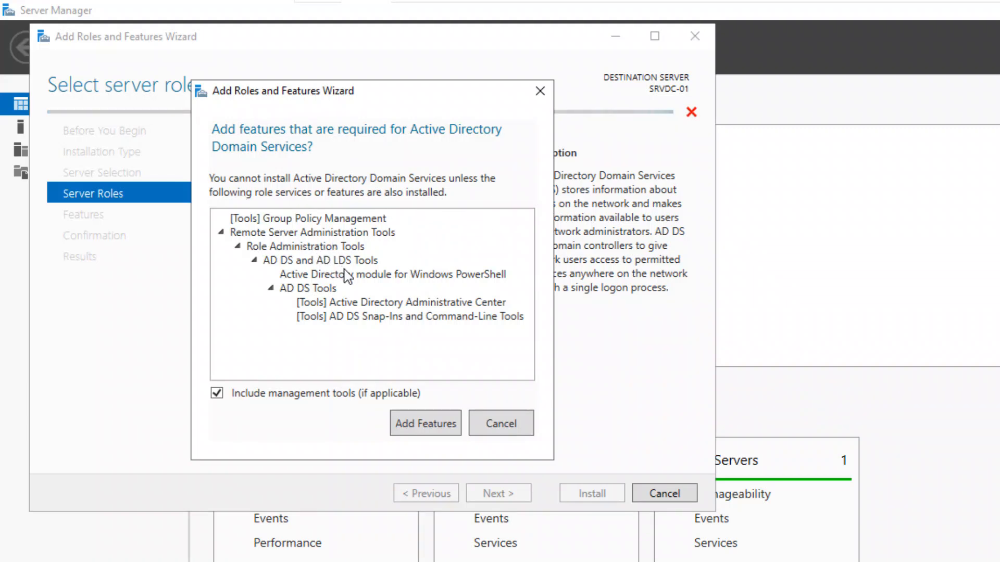
{"action": "left_click", "coordinate": [432, 432]}
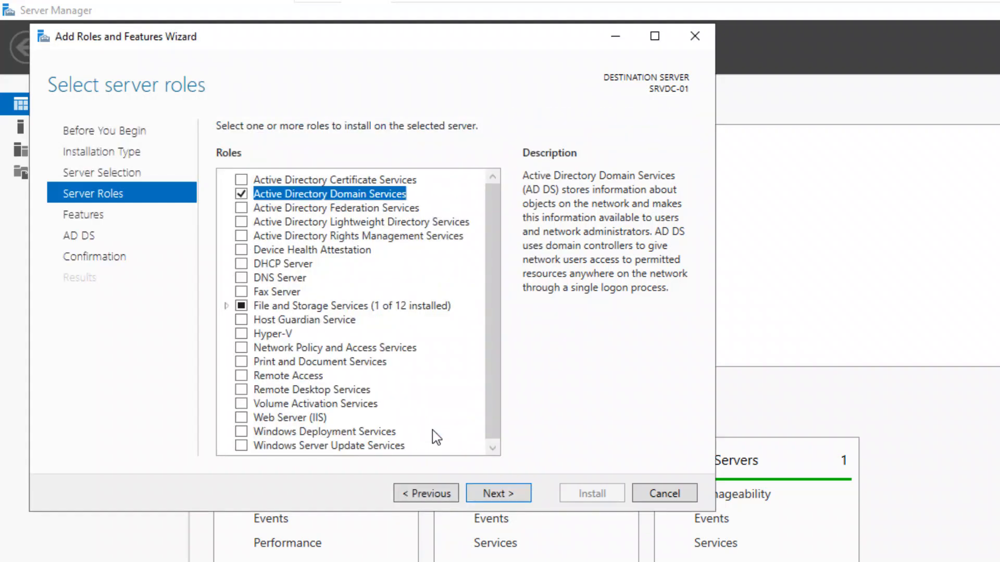
Keep the preselected features, install the Active Directory Domain Services role without automatic restart, and close the wizard.
{"action": "left_click", "coordinate": [500, 496]}
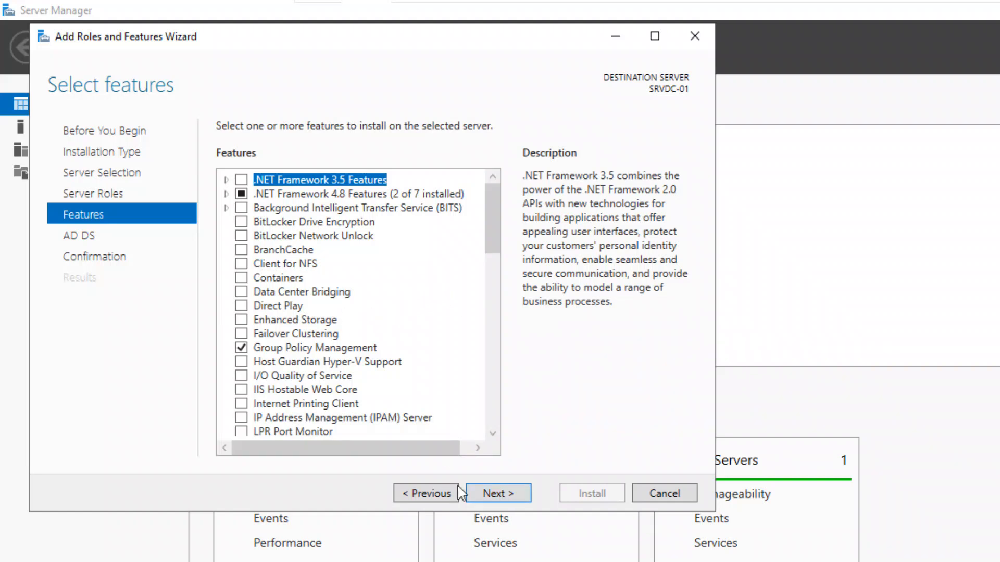
{"action": "left_click", "coordinate": [517, 506]}
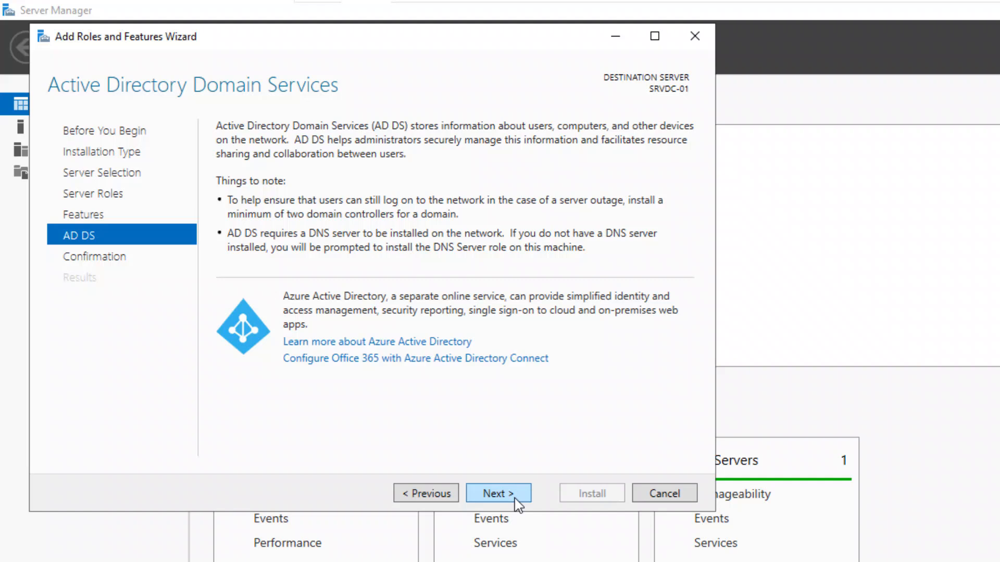
{"action": "left_click", "coordinate": [498, 493]}
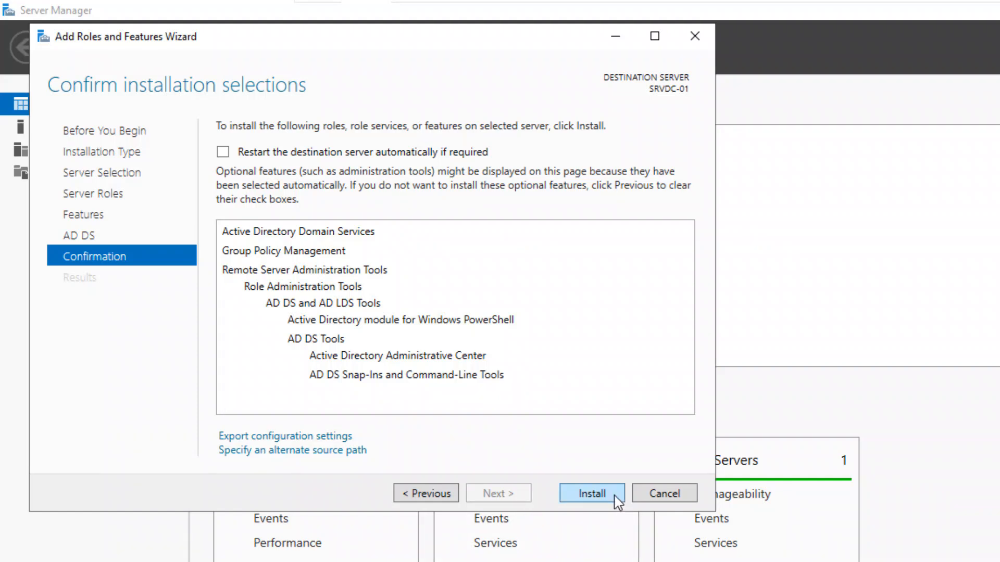
{"action": "left_click", "coordinate": [592, 494]}
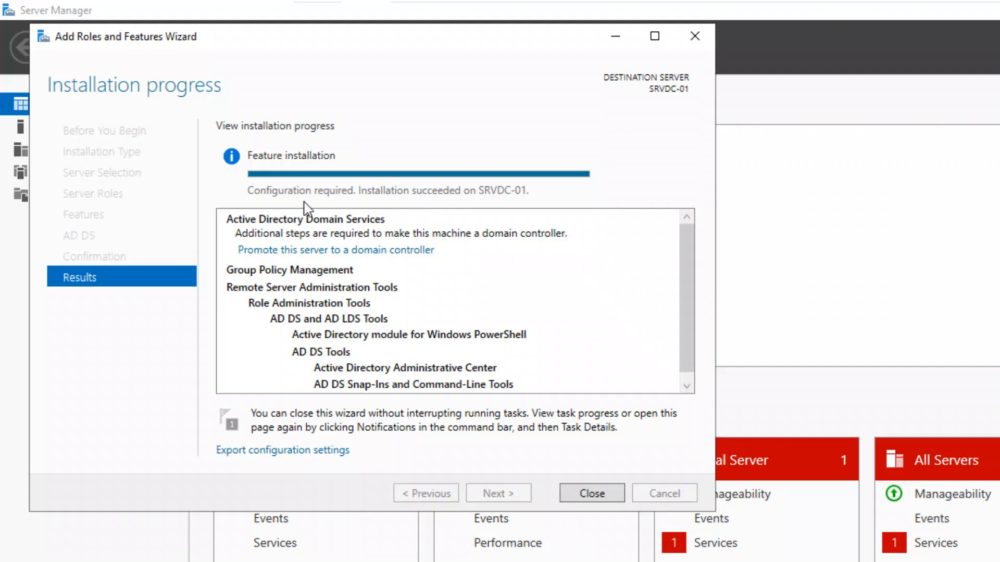
{"action": "left_click", "coordinate": [604, 494]}
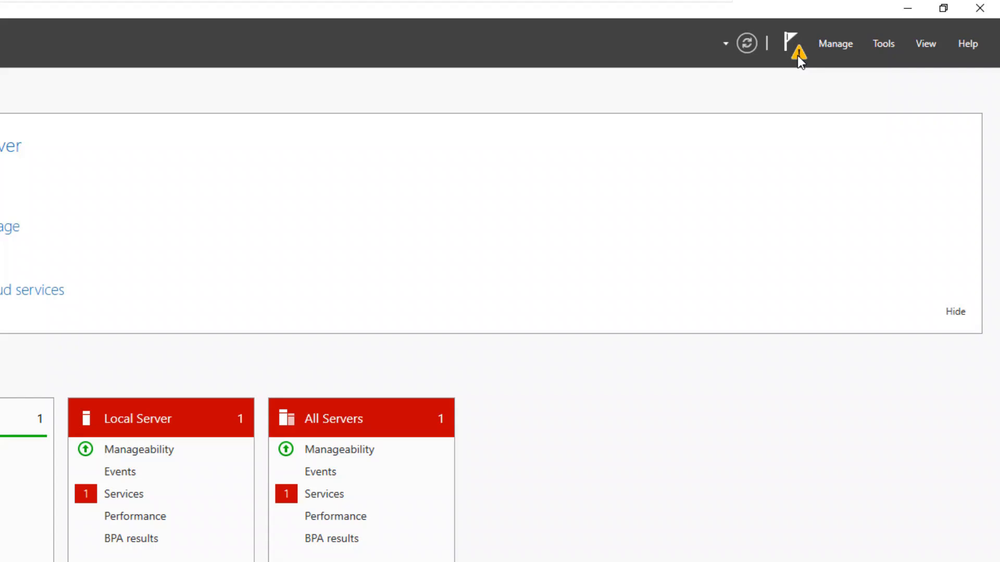
Start promoting this server to a domain controller and choose to add a new forest.
{"action": "left_click", "coordinate": [797, 56]}
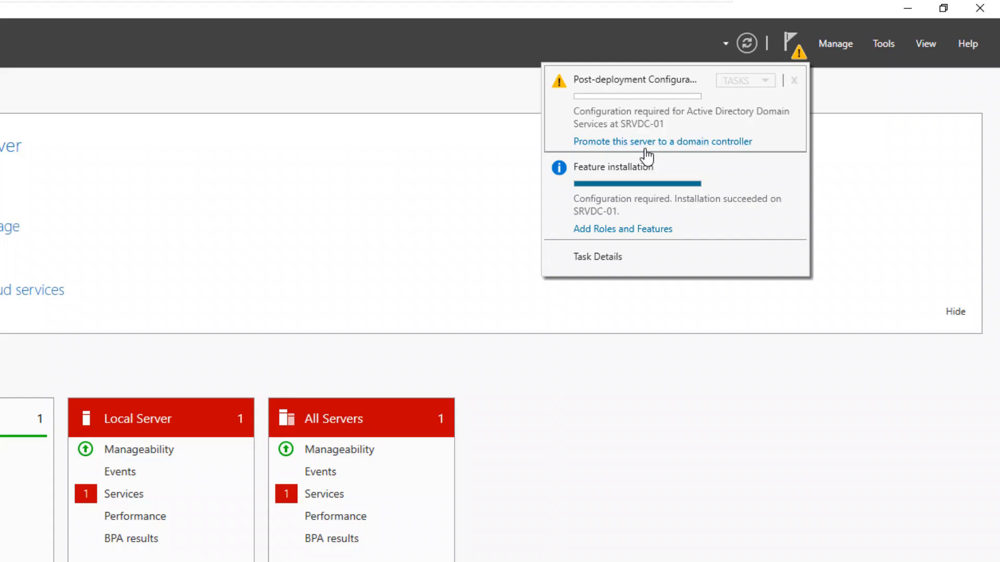
{"action": "left_click", "coordinate": [645, 145]}
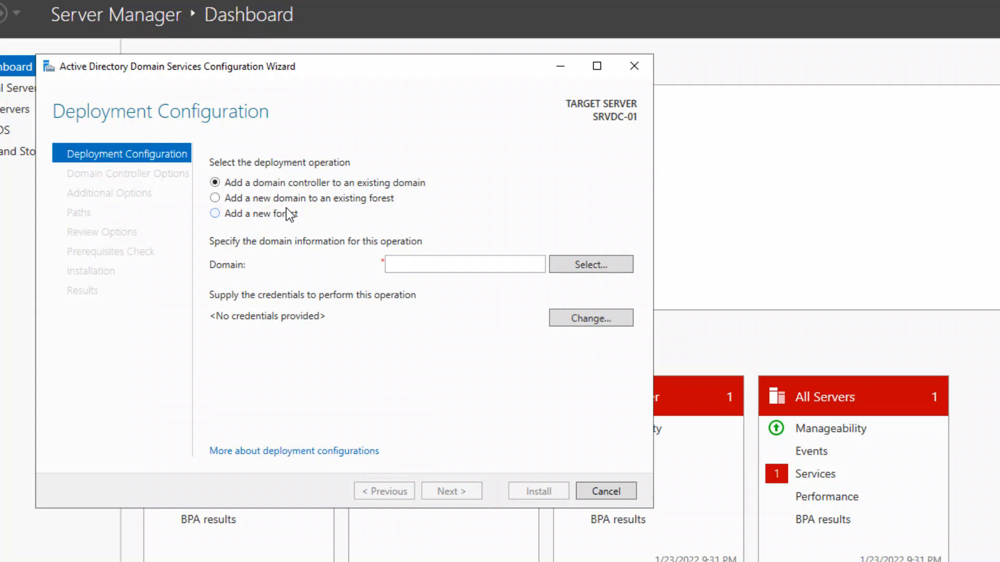
{"action": "left_click", "coordinate": [235, 216]}
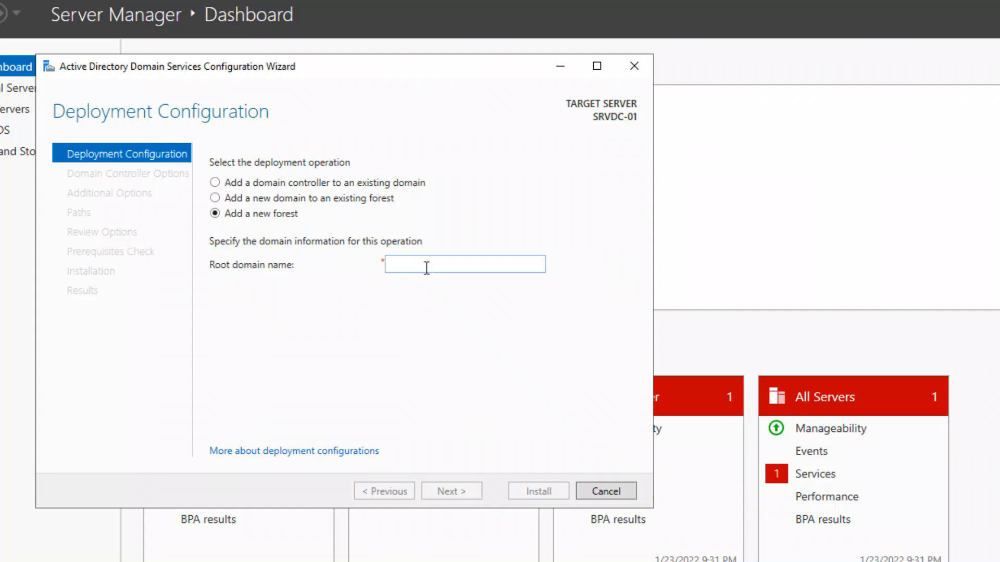
Set the new forest's root domain name to corp.zinetek.com and continue to the domain controller options.
{"action": "left_click", "coordinate": [426, 266]}
{"action": "type", "text": "zinetek."}
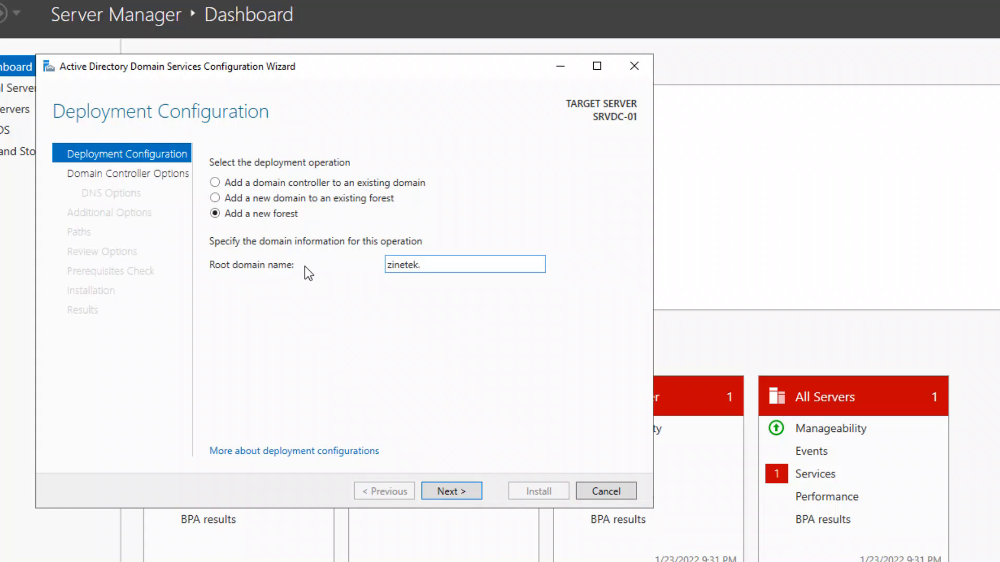
{"action": "type", "text": "com"}
{"action": "key", "text": "Home"}
{"action": "type", "text": "lan."}
{"action": "key", "text": "BackSpace"}
{"action": "type", "text": "local"}
{"action": "key", "text": "BackSpace"}
{"action": "key", "text": "BackSpace"}
{"action": "key", "text": "BackSpace"}
{"action": "key", "text": "BackSpace"}
{"action": "key", "text": "BackSpace"}
{"action": "type", "text": "corp."}
{"action": "left_click", "coordinate": [464, 496]}
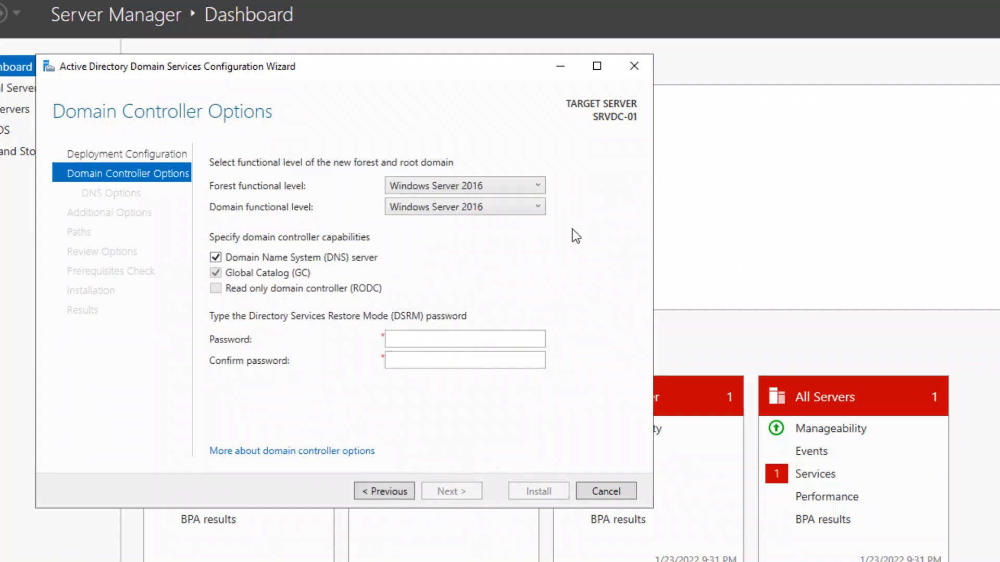
Choose Windows Server 2016 as both the forest functional level and the domain functional level.
{"action": "left_click", "coordinate": [539, 186]}
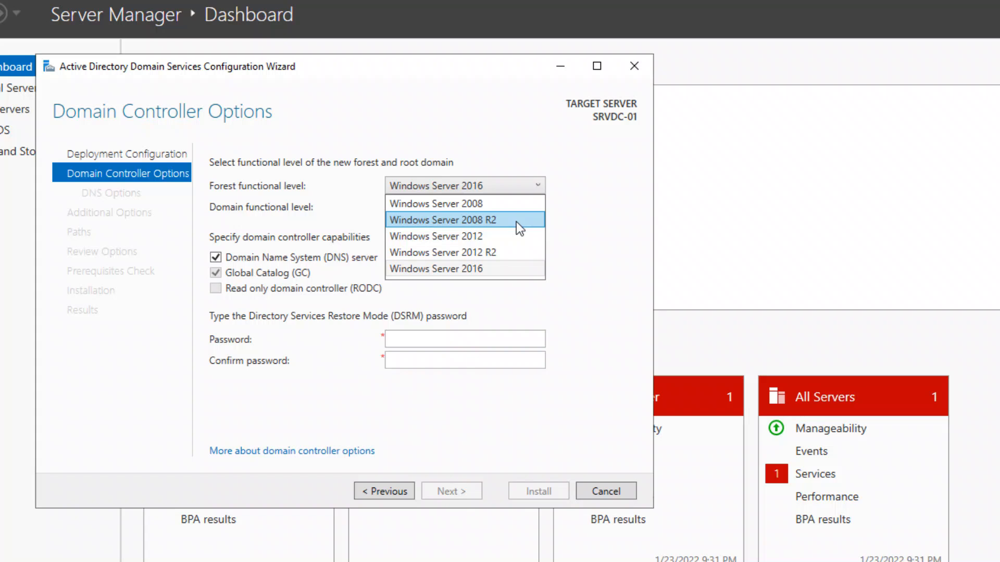
{"action": "left_click", "coordinate": [504, 277]}
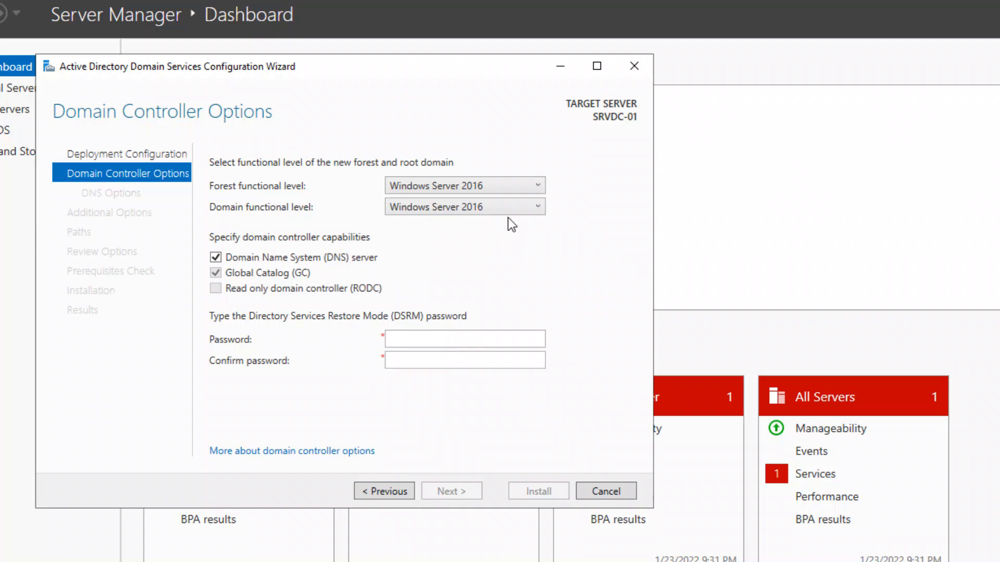
{"action": "left_click", "coordinate": [522, 212]}
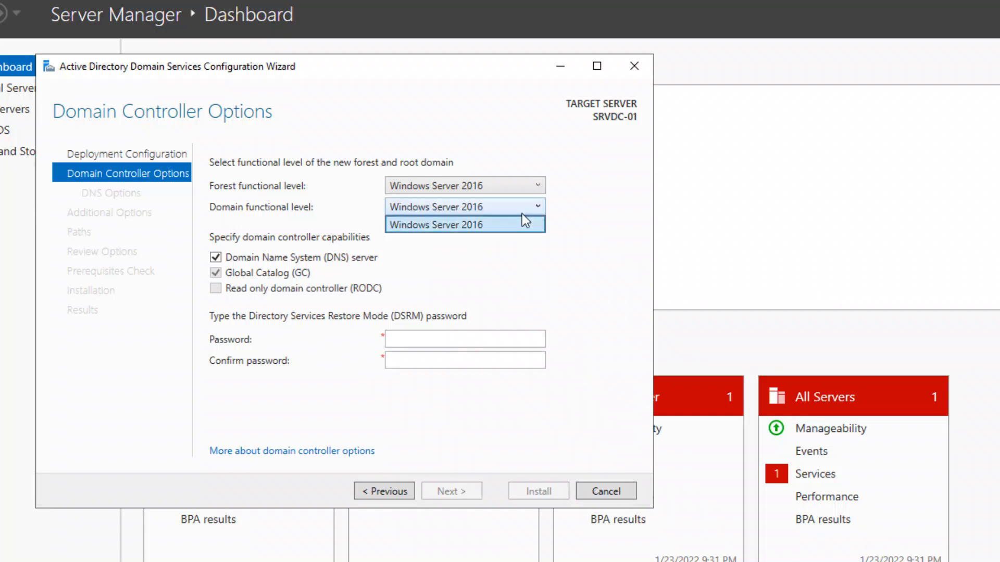
{"action": "left_click", "coordinate": [513, 223]}
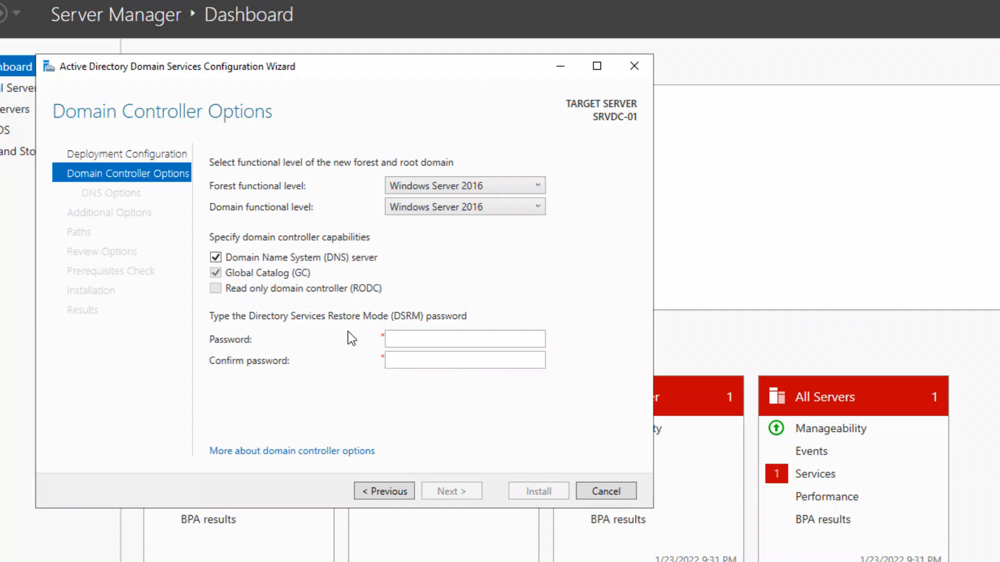
Enter and confirm the Directory Services Restore Mode (DSRM) password, then continue to the DNS options.
{"action": "left_click", "coordinate": [413, 340]}
{"action": "type", "text": "••••••••"}
{"action": "key", "text": "Tab"}
{"action": "type", "text": "••••••••"}
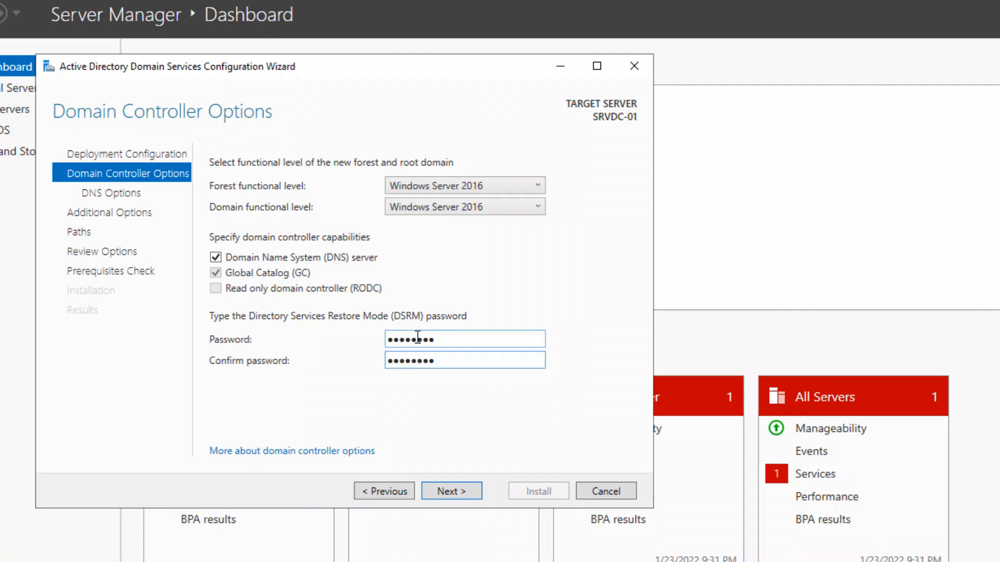
{"action": "left_click", "coordinate": [458, 492]}
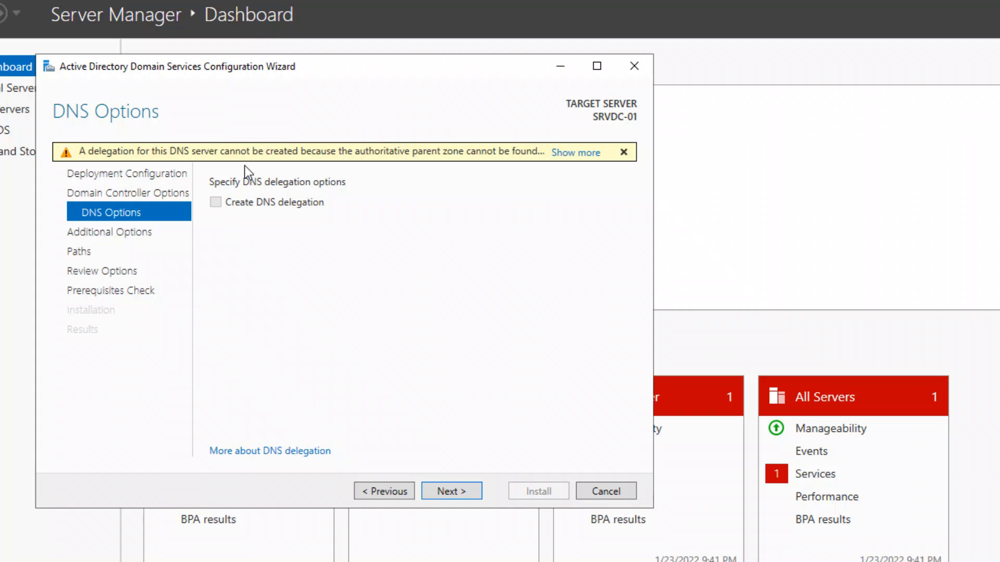
Read the full DNS delegation warning and continue without creating a DNS delegation.
{"action": "left_click", "coordinate": [579, 155]}
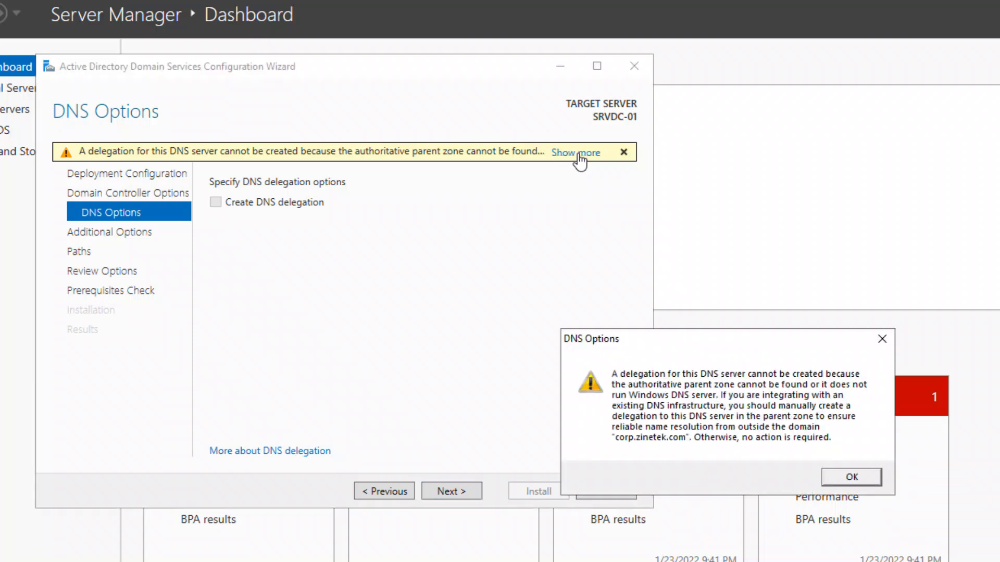
{"action": "left_click", "coordinate": [834, 477]}
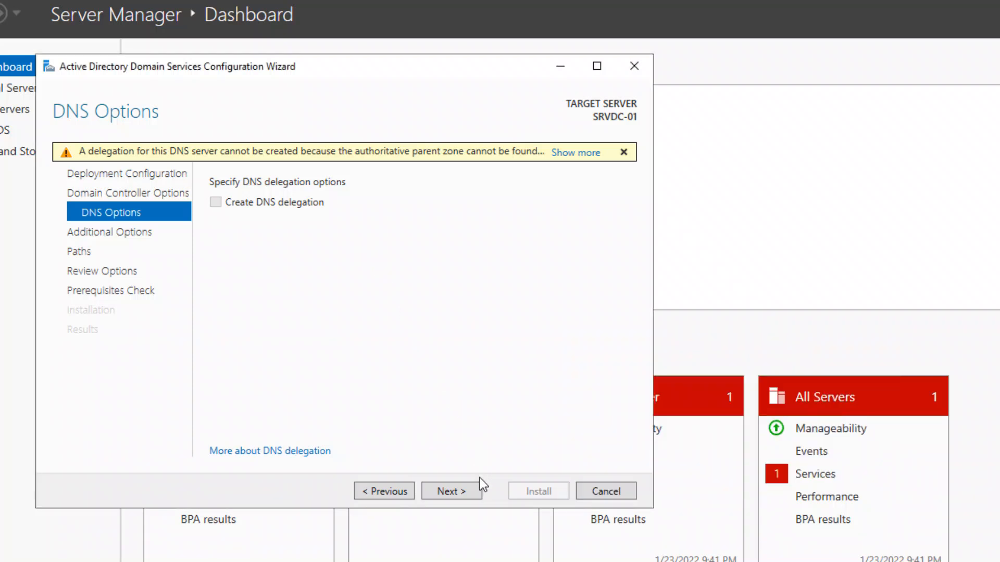
{"action": "left_click", "coordinate": [462, 491]}
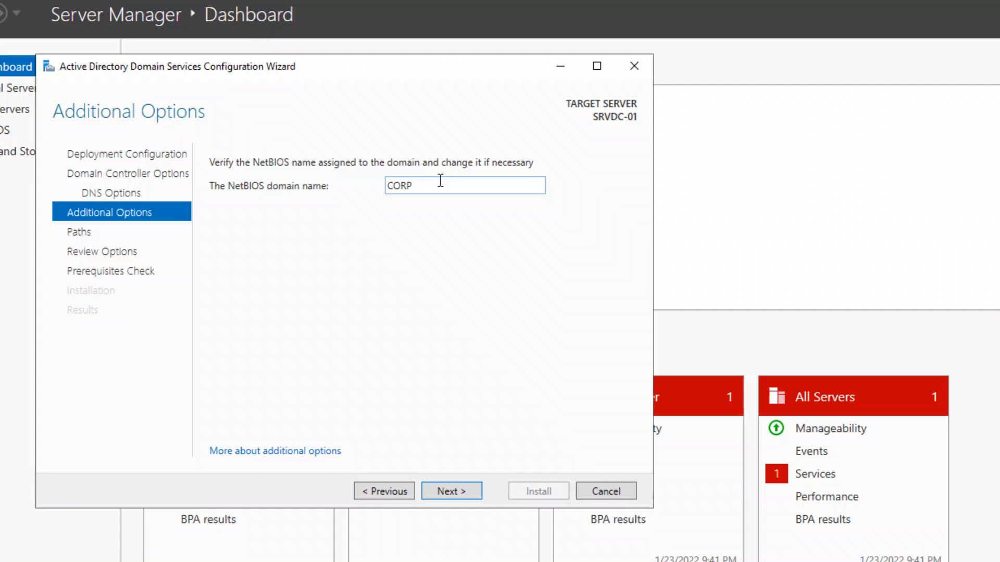
Set the NetBIOS domain name to ZINETEK and accept the default database, log files and SYSVOL folders.
{"action": "double_click", "coordinate": [409, 185]}
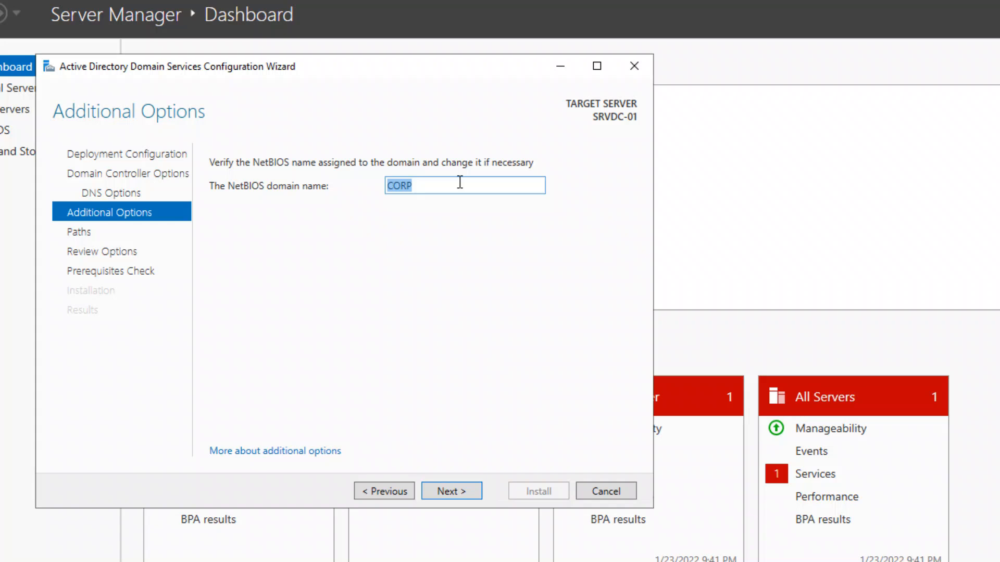
{"action": "type", "text": "ZINETEK"}
{"action": "left_click", "coordinate": [460, 492]}
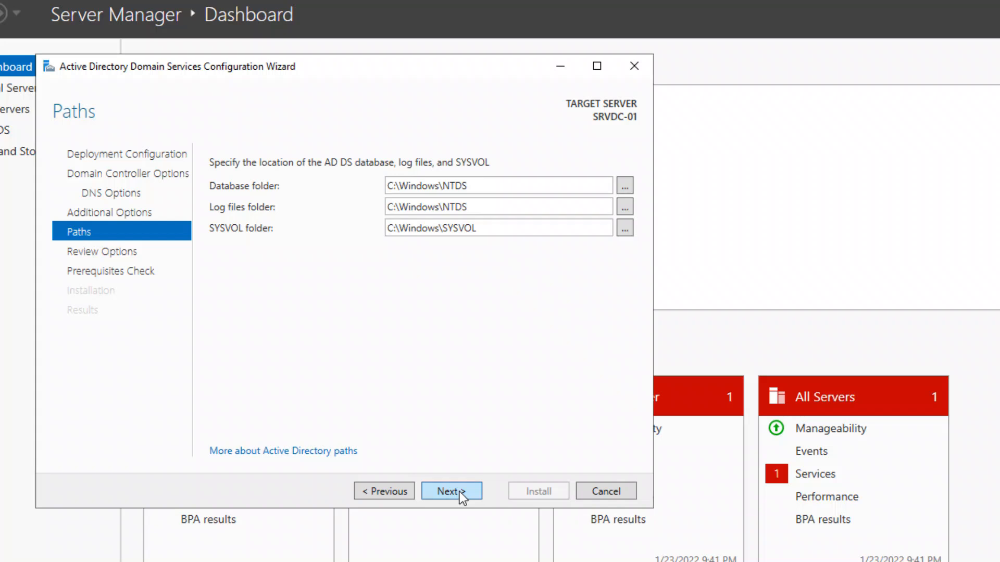
{"action": "left_click", "coordinate": [459, 492]}
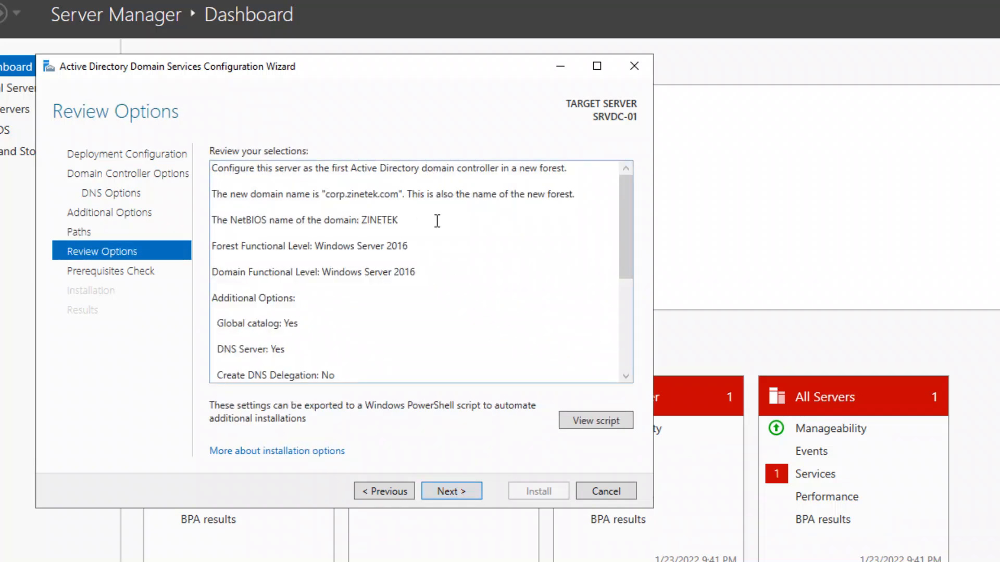
Review the complete list of selected domain controller configuration options.
{"action": "scroll", "coordinate": [624, 239], "scroll_direction": "down", "scroll_amount": 3}
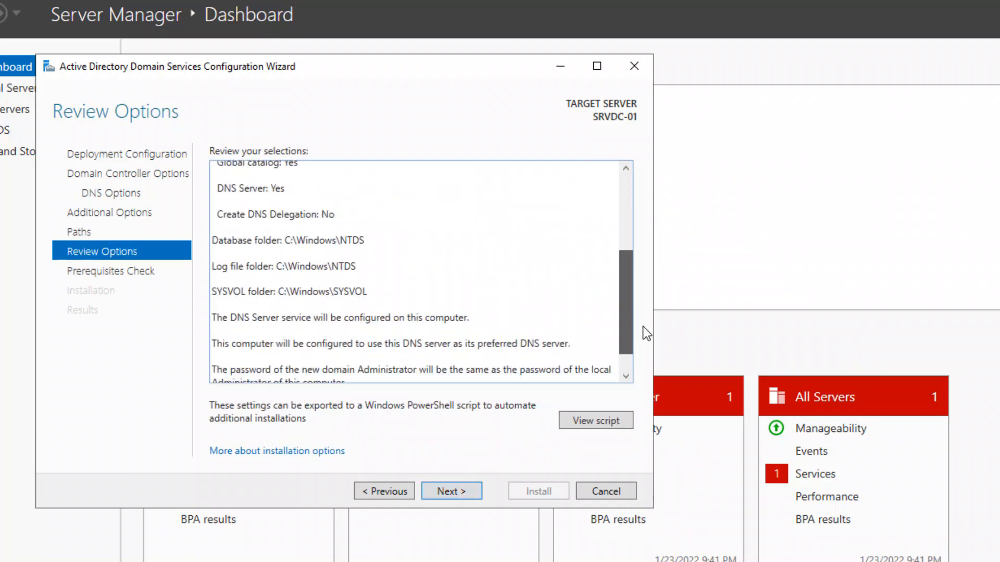
{"action": "scroll", "coordinate": [645, 342], "scroll_direction": "up", "scroll_amount": 1}
{"action": "left_click_drag", "start_coordinate": [633, 229], "coordinate": [605, 214]}
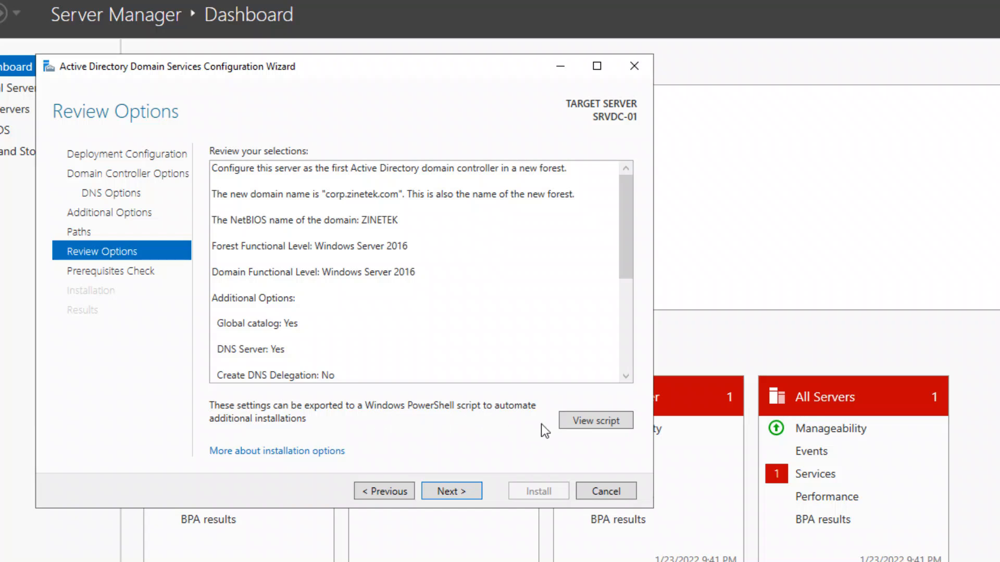
View the PowerShell script for the AD DS deployment and start saving it as a separate file.
{"action": "left_click", "coordinate": [588, 426]}
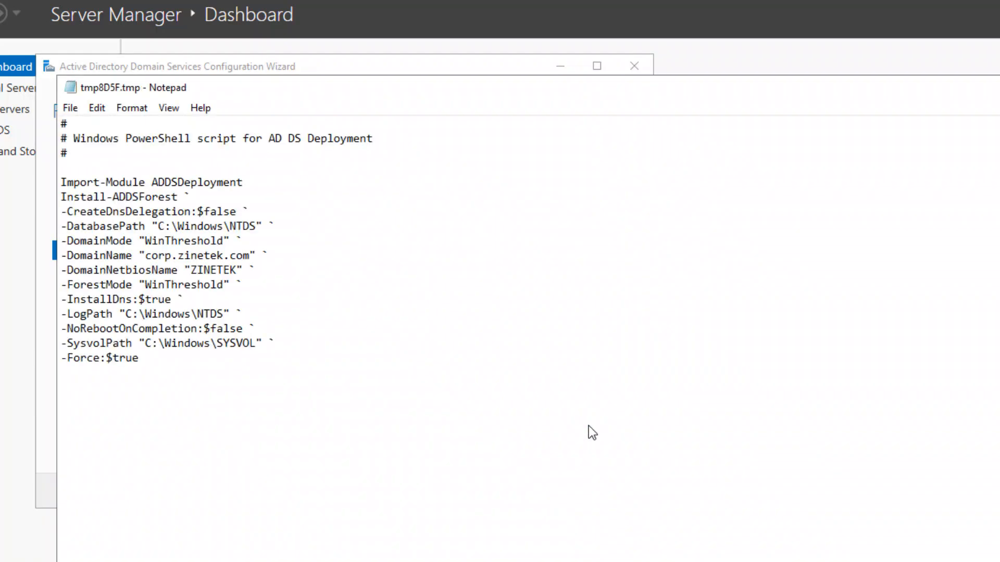
{"action": "left_click", "coordinate": [69, 107]}
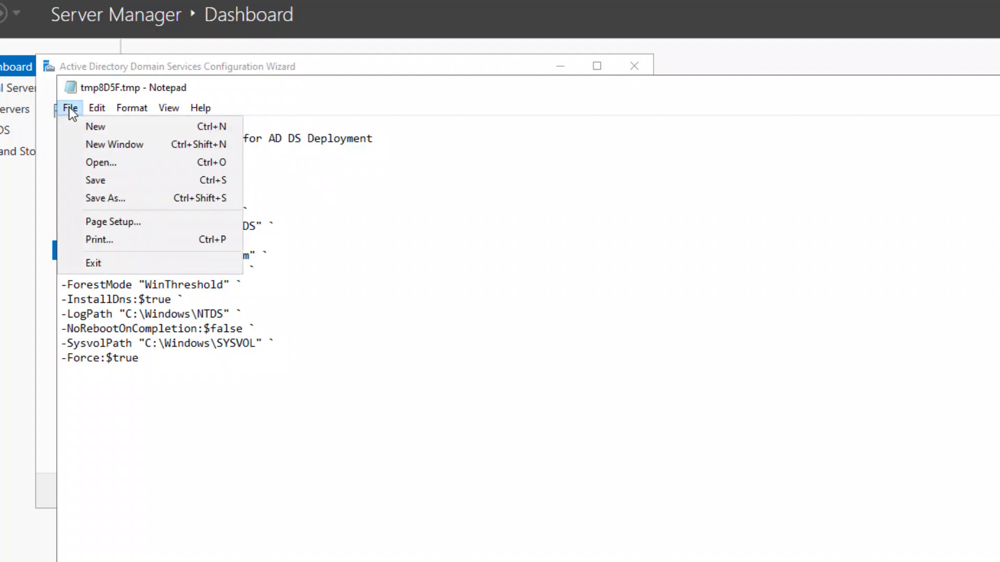
{"action": "left_click", "coordinate": [138, 202]}
Create a folder named Script on Local Disk (C:) and open it as the save location for the deployment script.
{"action": "left_click", "coordinate": [108, 328]}
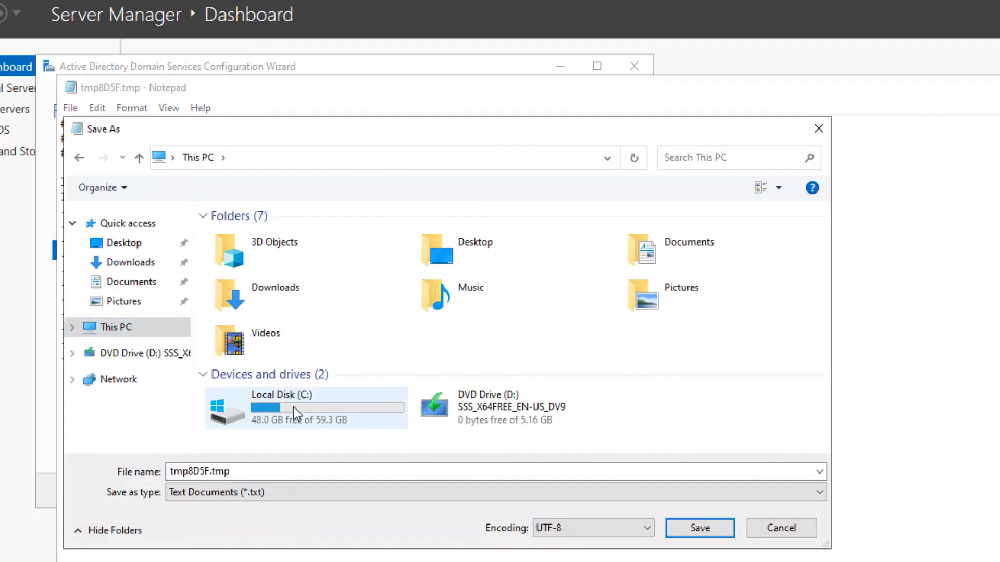
{"action": "double_click", "coordinate": [293, 407]}
{"action": "left_click", "coordinate": [175, 189]}
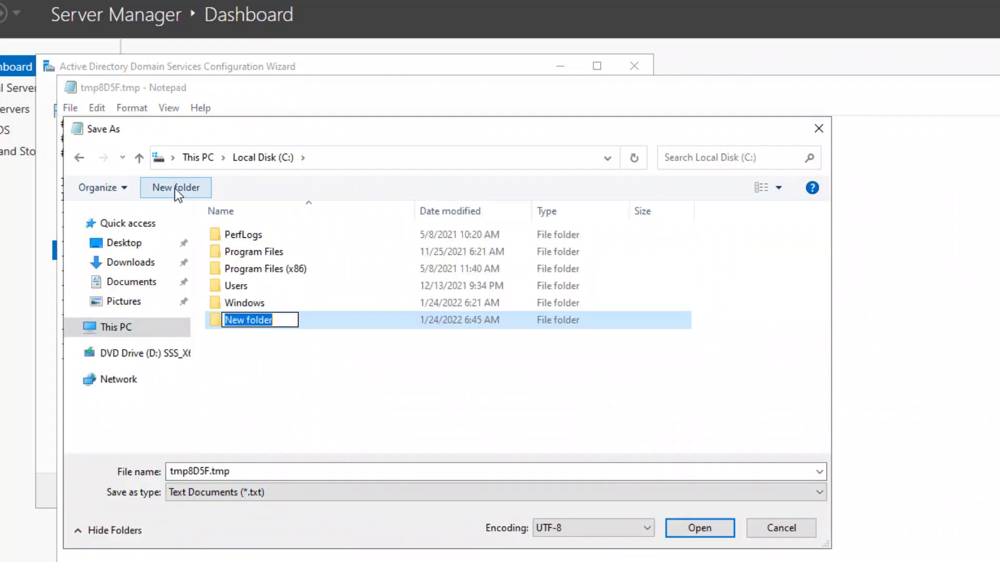
{"action": "type", "text": "Script"}
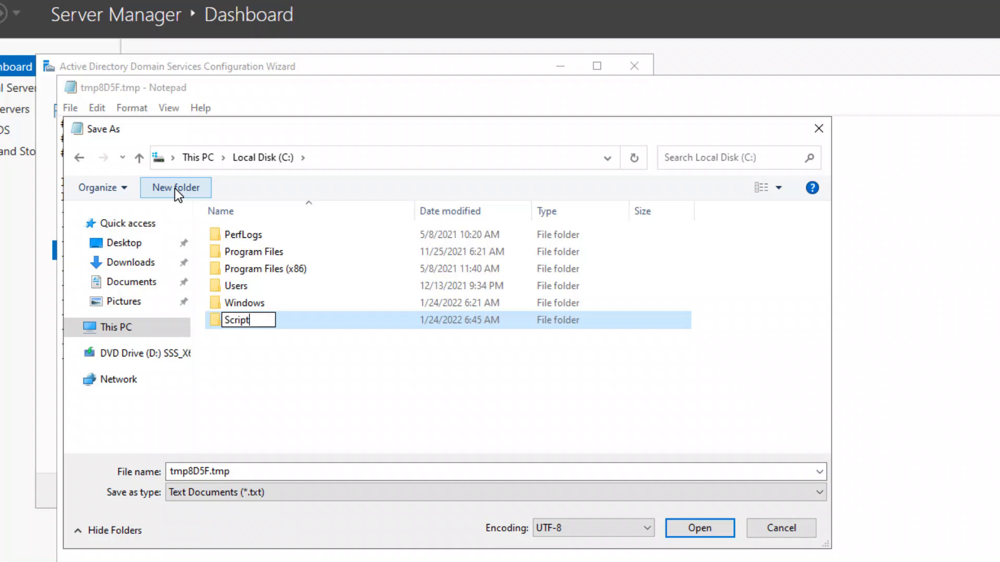
{"action": "key", "text": "Return"}
{"action": "double_click", "coordinate": [228, 320]}
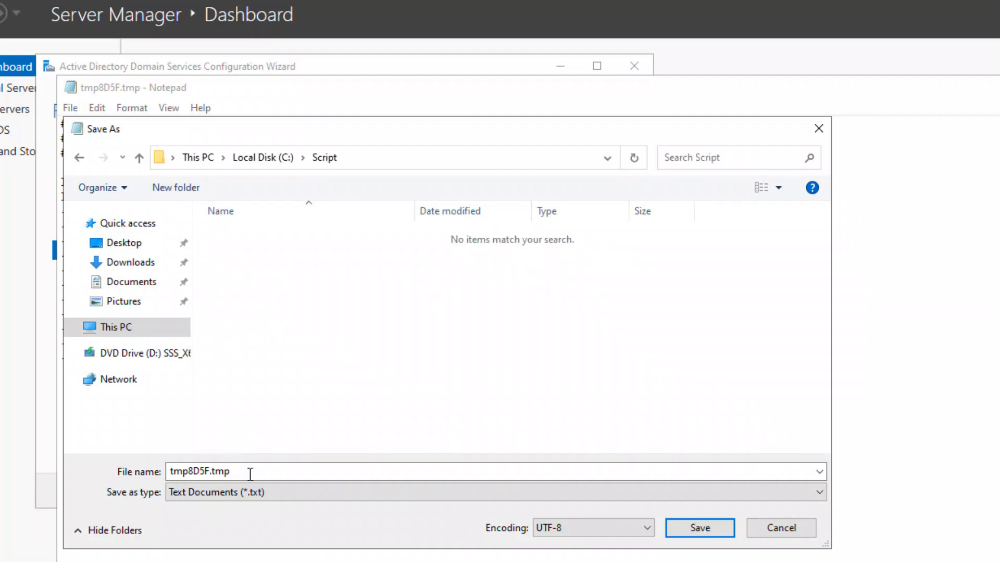
Save the deployment script as the text document ADDS_Create in the Script folder and close Notepad.
{"action": "left_click", "coordinate": [277, 471]}
{"action": "key", "text": "ctrl+a"}
{"action": "type", "text": "ADDS_Create"}
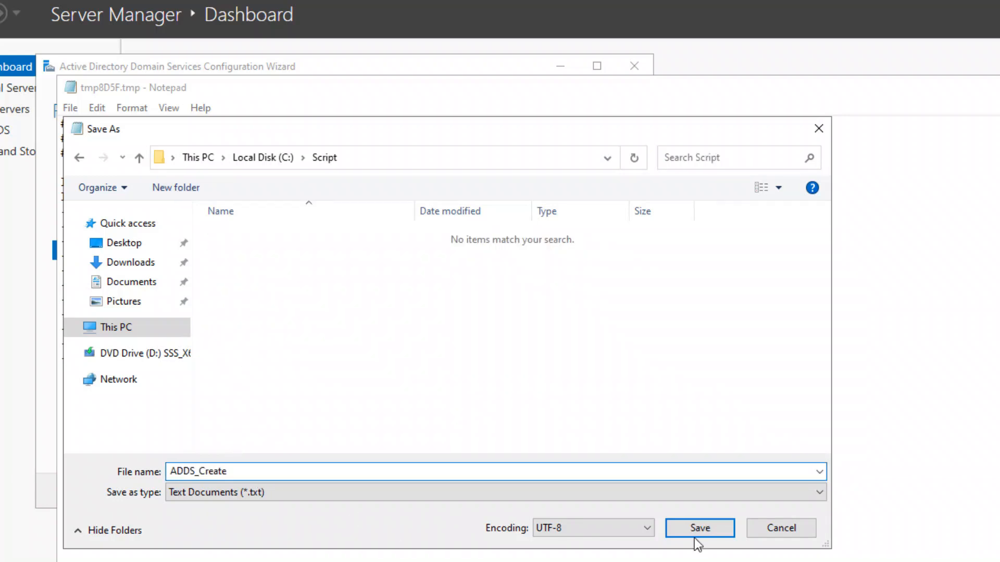
{"action": "left_click", "coordinate": [699, 531]}
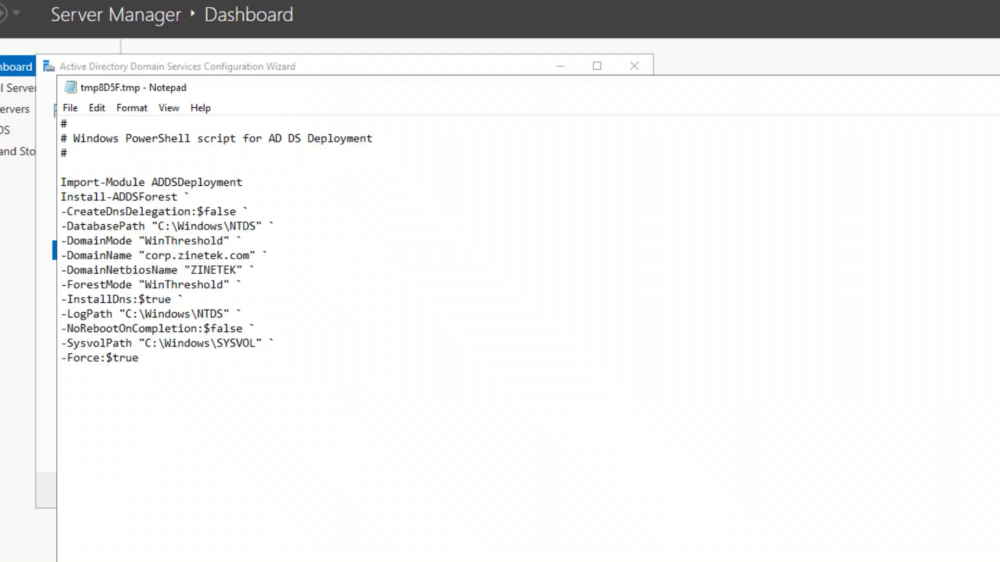
{"action": "key", "text": "alt+F4"}
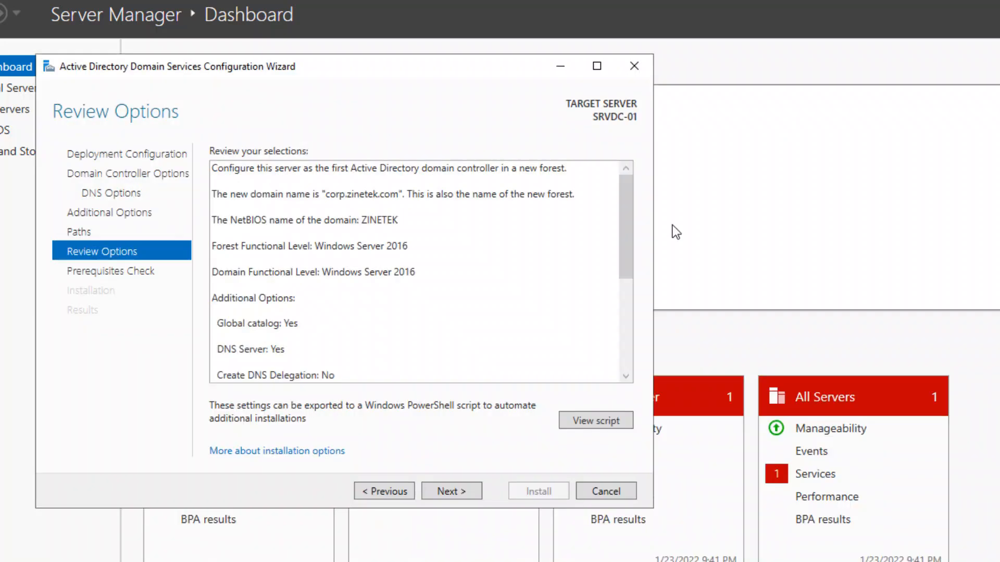
Run the prerequisites check, review all of its results, and start the domain controller installation.
{"action": "left_click", "coordinate": [461, 491]}
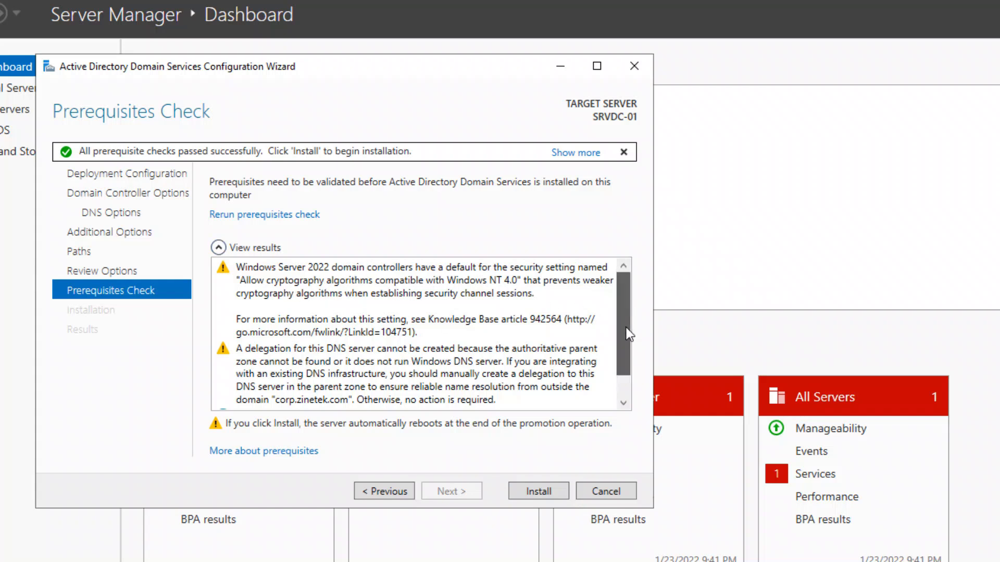
{"action": "left_click_drag", "start_coordinate": [626, 327], "coordinate": [628, 363]}
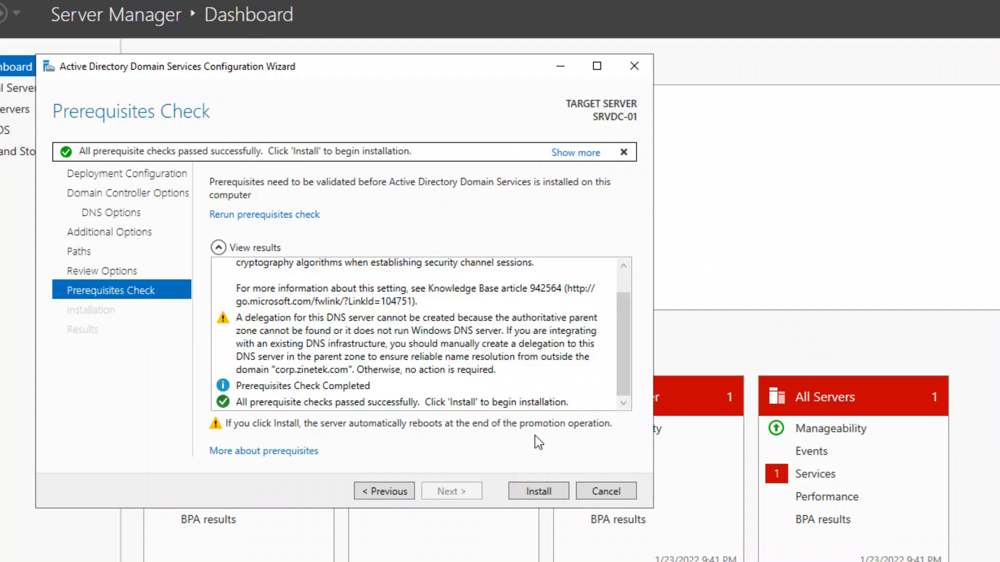
{"action": "left_click", "coordinate": [548, 486]}
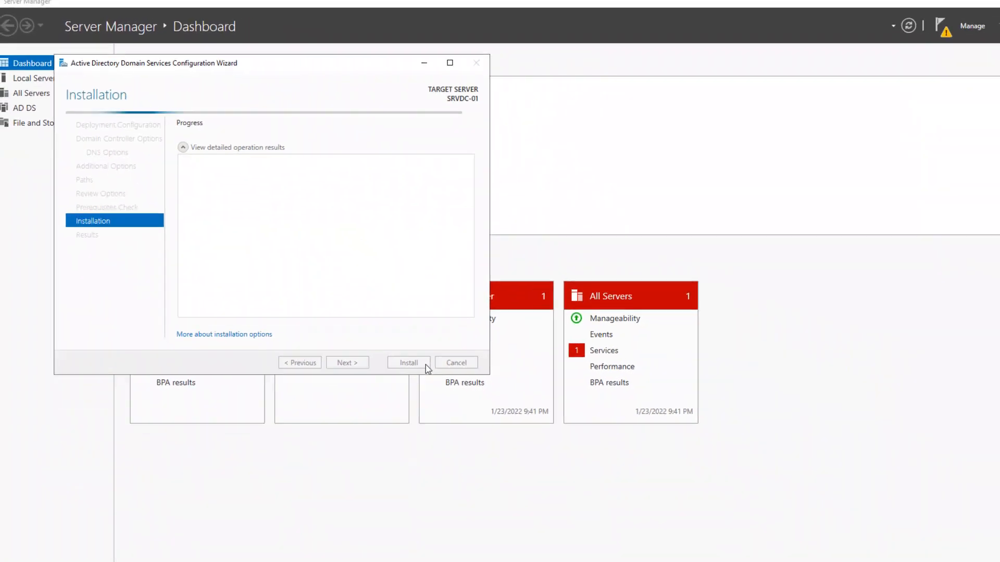